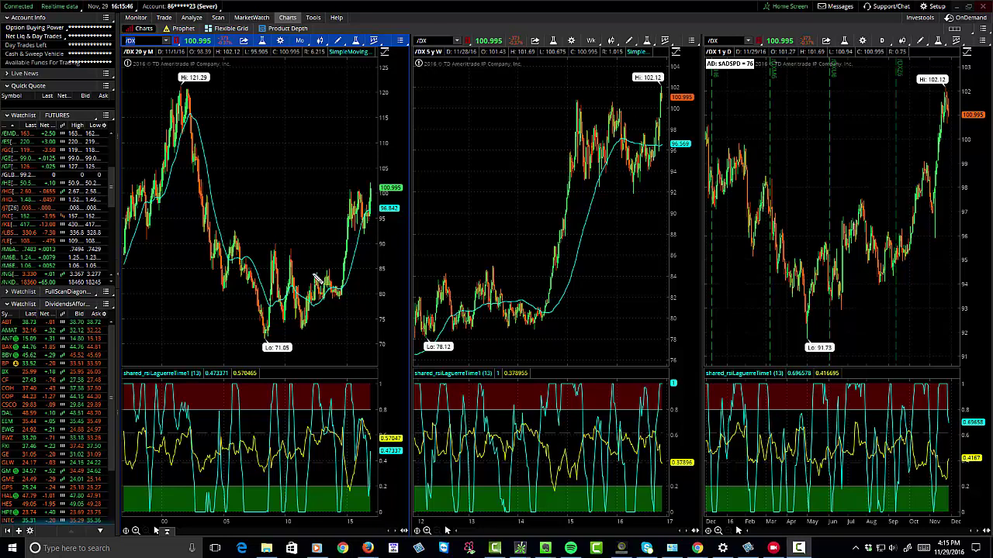
On the monthly /DX chart, box the consolidation, line the rally, and circle RSI Laguerre peak and dip.
{"action": "left_click_drag", "start_coordinate": [314, 274], "coordinate": [342, 297]}
{"action": "mouse_move", "coordinate": [347, 431]}
{"action": "left_mouse_down"}
{"action": "mouse_move", "coordinate": [328, 422]}
{"action": "mouse_move", "coordinate": [312, 436]}
{"action": "mouse_move", "coordinate": [336, 438]}
{"action": "mouse_move", "coordinate": [347, 427]}
{"action": "left_mouse_up"}
{"action": "left_click_drag", "start_coordinate": [342, 280], "coordinate": [349, 198]}
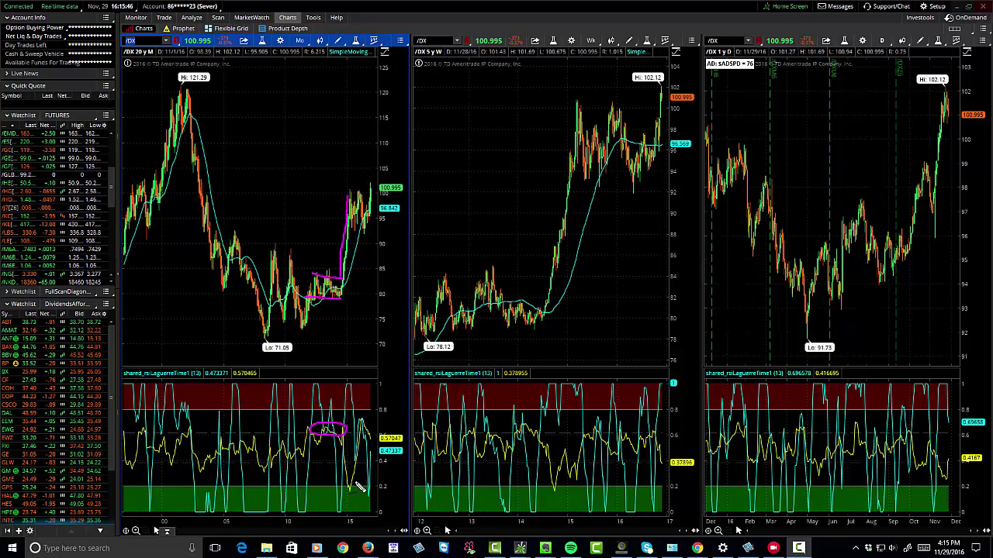
{"action": "mouse_move", "coordinate": [354, 480]}
{"action": "left_mouse_down"}
{"action": "mouse_move", "coordinate": [341, 490]}
{"action": "mouse_move", "coordinate": [350, 497]}
{"action": "mouse_move", "coordinate": [356, 481]}
{"action": "left_mouse_up"}
Mark the monthly rally's top and bottom range, add a second magenta box, and scribble a note below.
{"action": "left_click_drag", "start_coordinate": [348, 193], "coordinate": [376, 192]}
{"action": "left_click_drag", "start_coordinate": [347, 225], "coordinate": [376, 227]}
{"action": "left_click", "coordinate": [343, 280]}
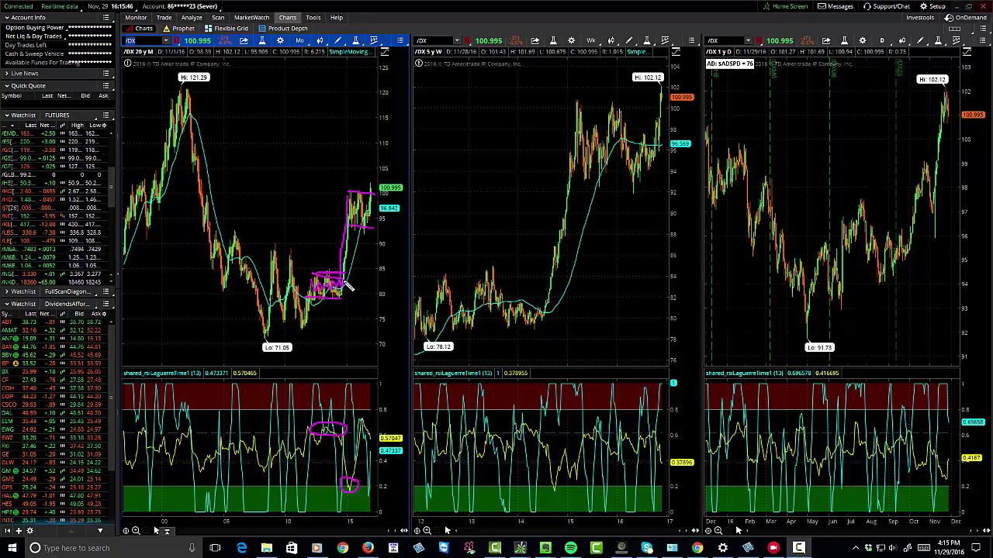
{"action": "mouse_move", "coordinate": [320, 310]}
{"action": "left_mouse_down"}
{"action": "mouse_move", "coordinate": [316, 326]}
{"action": "mouse_move", "coordinate": [342, 322]}
{"action": "left_mouse_up"}
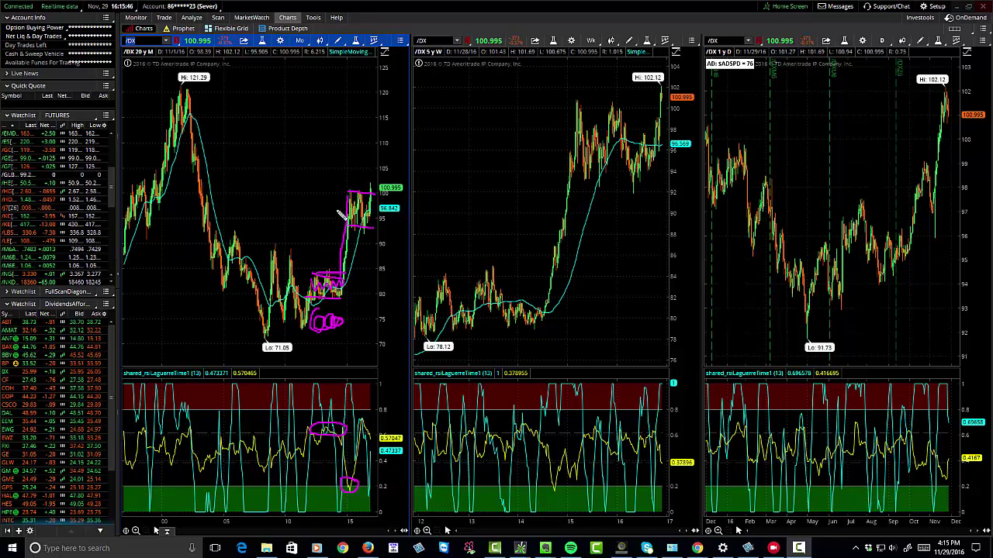
Label the monthly, weekly and daily /DX charts M, W and D.
{"action": "mouse_move", "coordinate": [263, 104]}
{"action": "left_mouse_down"}
{"action": "mouse_move", "coordinate": [266, 127]}
{"action": "mouse_move", "coordinate": [276, 113]}
{"action": "mouse_move", "coordinate": [280, 123]}
{"action": "left_mouse_up"}
{"action": "mouse_move", "coordinate": [468, 104]}
{"action": "left_mouse_down"}
{"action": "mouse_move", "coordinate": [491, 120]}
{"action": "mouse_move", "coordinate": [491, 104]}
{"action": "left_mouse_up"}
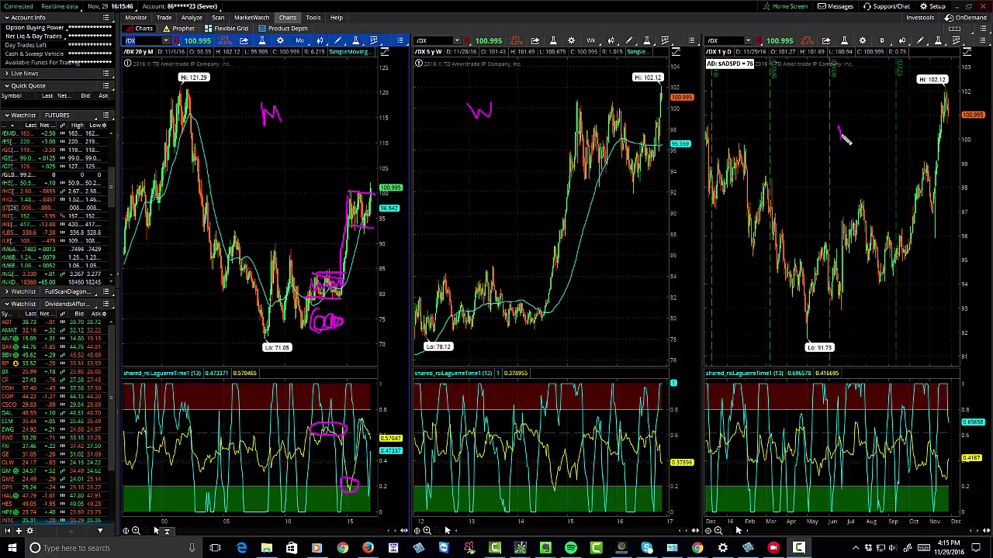
{"action": "left_click_drag", "start_coordinate": [843, 131], "coordinate": [845, 148]}
Trace the daily rally and circle the latest weekly and daily RSI Laguerre readings.
{"action": "left_click_drag", "start_coordinate": [934, 208], "coordinate": [949, 100]}
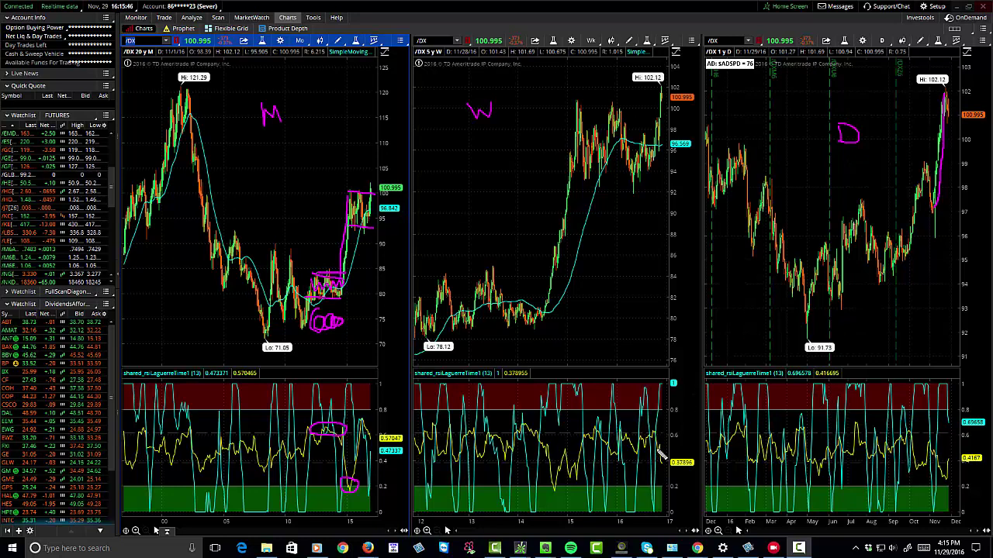
{"action": "mouse_move", "coordinate": [663, 459]}
{"action": "left_mouse_down"}
{"action": "mouse_move", "coordinate": [664, 470]}
{"action": "mouse_move", "coordinate": [672, 459]}
{"action": "left_mouse_up"}
{"action": "mouse_move", "coordinate": [956, 470]}
{"action": "left_mouse_down"}
{"action": "mouse_move", "coordinate": [946, 463]}
{"action": "mouse_move", "coordinate": [950, 481]}
{"action": "mouse_move", "coordinate": [956, 466]}
{"action": "left_mouse_up"}
Box the daily /DX high in cyan, sketch the expected pullback, and draw a level line there.
{"action": "left_click_drag", "start_coordinate": [945, 90], "coordinate": [964, 109]}
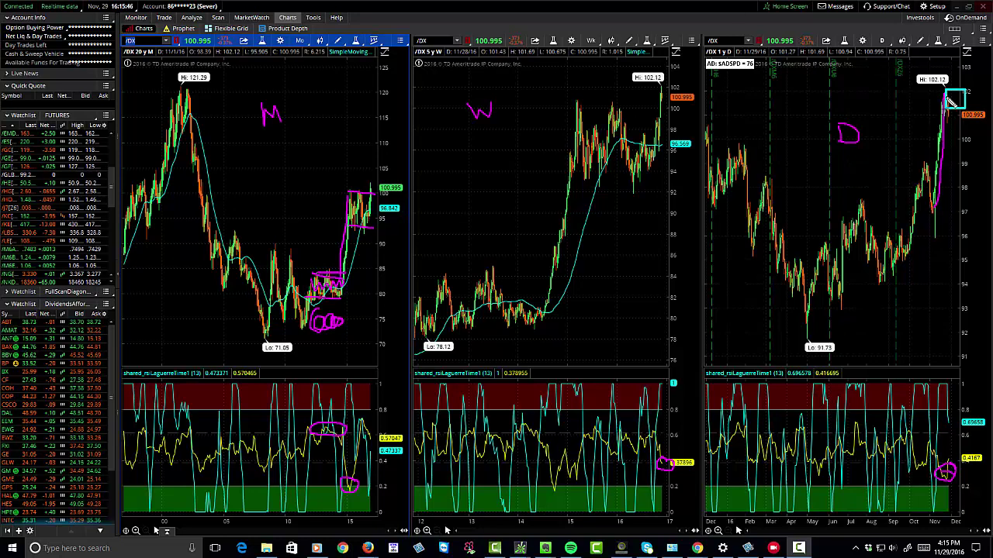
{"action": "left_click_drag", "start_coordinate": [949, 117], "coordinate": [960, 182]}
{"action": "mouse_move", "coordinate": [897, 100]}
{"action": "left_mouse_down"}
{"action": "mouse_move", "coordinate": [944, 105]}
{"action": "mouse_move", "coordinate": [931, 103]}
{"action": "left_mouse_up"}
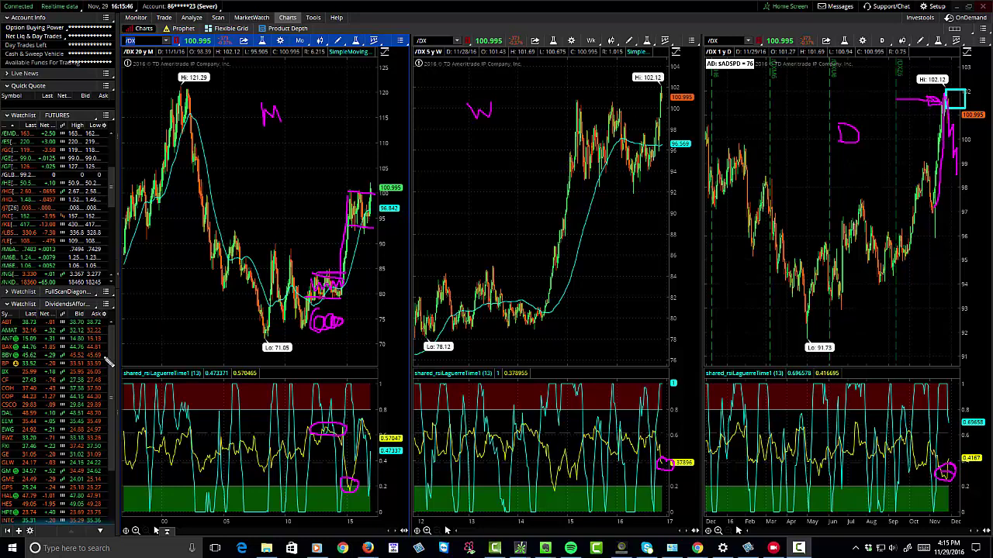
Draw a monthly level line, circle the monthly RSI peak, and mark weekly range lines near 100 and 94.
{"action": "left_click_drag", "start_coordinate": [268, 202], "coordinate": [332, 204]}
{"action": "mouse_move", "coordinate": [376, 424]}
{"action": "left_mouse_down"}
{"action": "mouse_move", "coordinate": [361, 419]}
{"action": "mouse_move", "coordinate": [363, 441]}
{"action": "mouse_move", "coordinate": [369, 428]}
{"action": "left_mouse_up"}
{"action": "left_click_drag", "start_coordinate": [575, 106], "coordinate": [664, 109]}
{"action": "left_click_drag", "start_coordinate": [579, 177], "coordinate": [669, 178]}
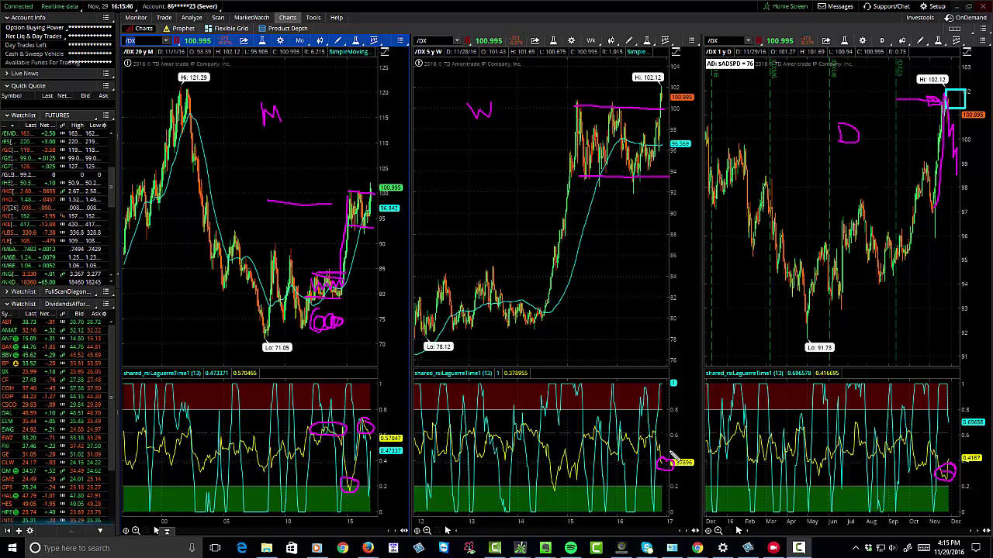
Draw a check mark over the circled weekly RSI Laguerre reading.
{"action": "left_click_drag", "start_coordinate": [668, 459], "coordinate": [686, 437]}
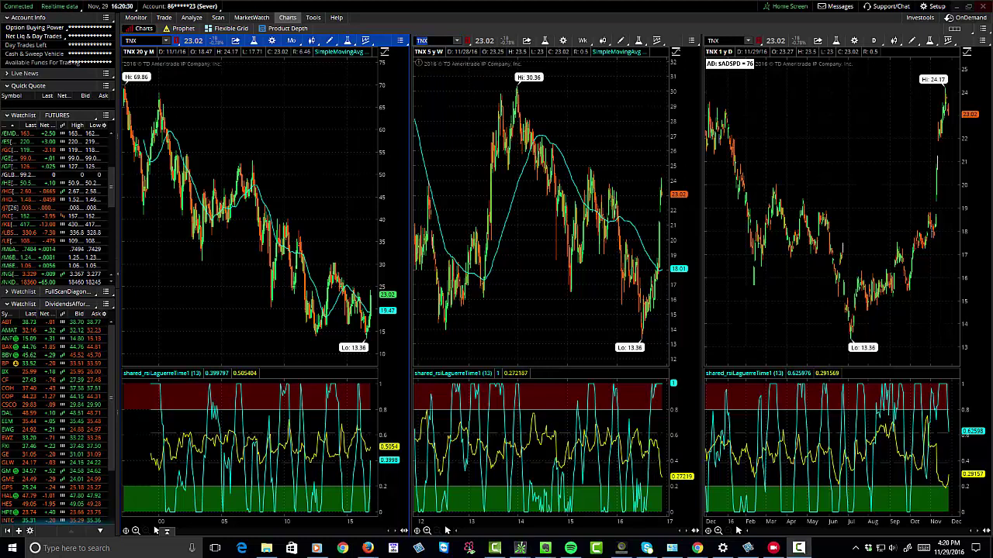
Draw cyan boxes around the latest weekly TNX bars and the daily TNX high.
{"action": "left_click", "coordinate": [661, 179]}
{"action": "left_click", "coordinate": [684, 201]}
{"action": "left_click", "coordinate": [944, 90]}
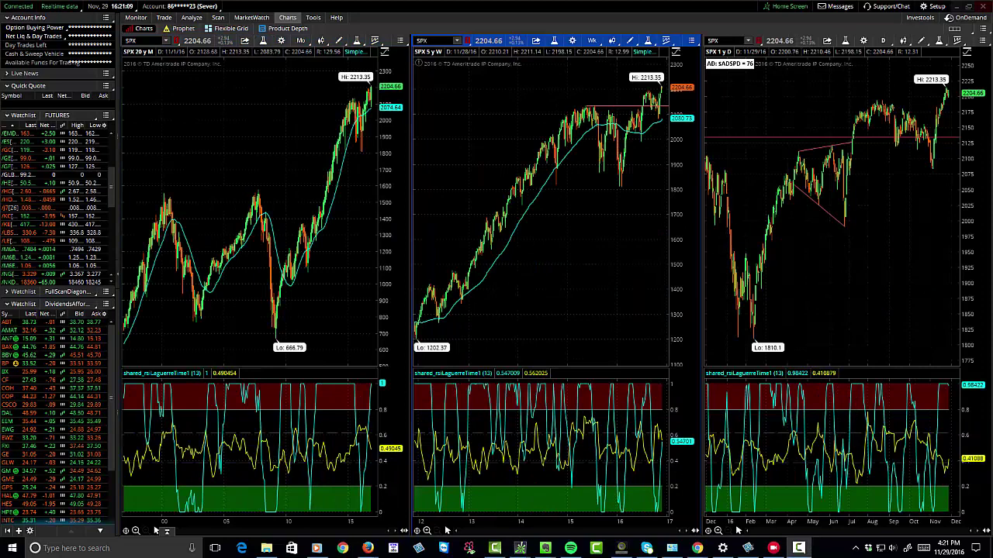
Box the monthly SPX highs, the latest daily RSI Laguerre reading, and the daily SPX high in cyan.
{"action": "mouse_move", "coordinate": [340, 97]}
{"action": "left_mouse_down"}
{"action": "mouse_move", "coordinate": [354, 147]}
{"action": "mouse_move", "coordinate": [377, 155]}
{"action": "left_mouse_up"}
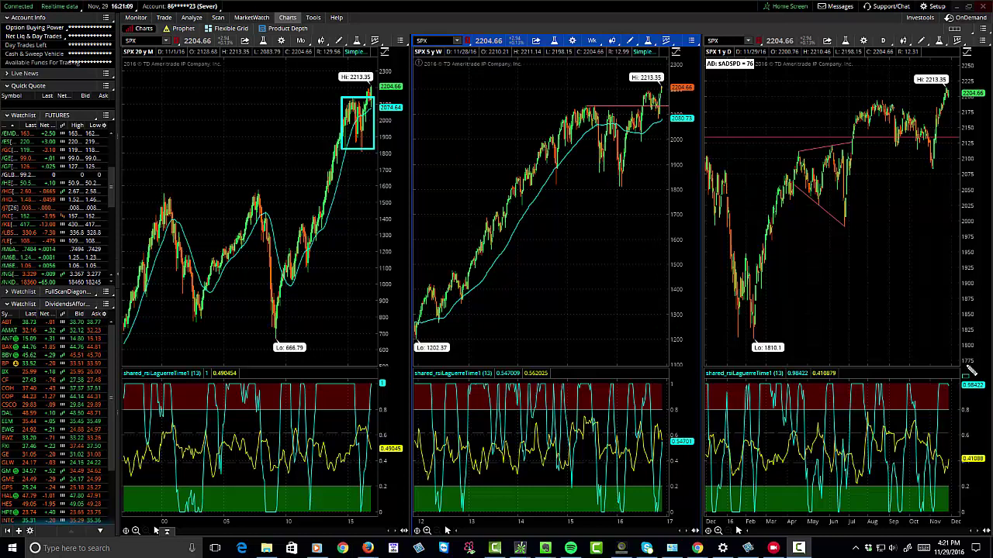
{"action": "left_click_drag", "start_coordinate": [938, 463], "coordinate": [955, 477]}
{"action": "left_click_drag", "start_coordinate": [947, 88], "coordinate": [955, 100]}
Switch the charts to RUT and box the latest weekly RUT high in cyan.
{"action": "type", "text": "RUT"}
{"action": "key", "text": "Return"}
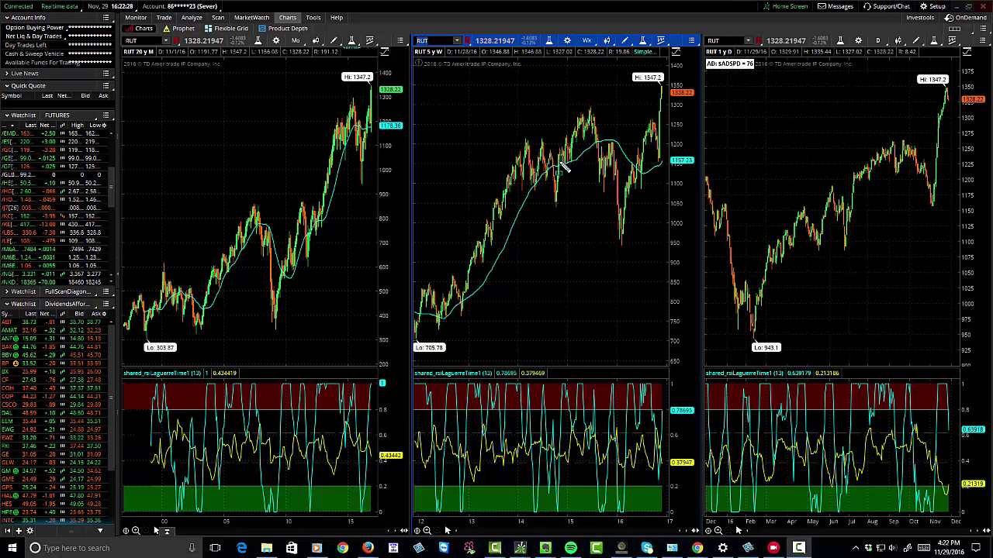
{"action": "left_click_drag", "start_coordinate": [661, 83], "coordinate": [677, 100]}
Draw a cyan box around the daily RUT high near 1347.2.
{"action": "left_click_drag", "start_coordinate": [948, 88], "coordinate": [963, 103]}
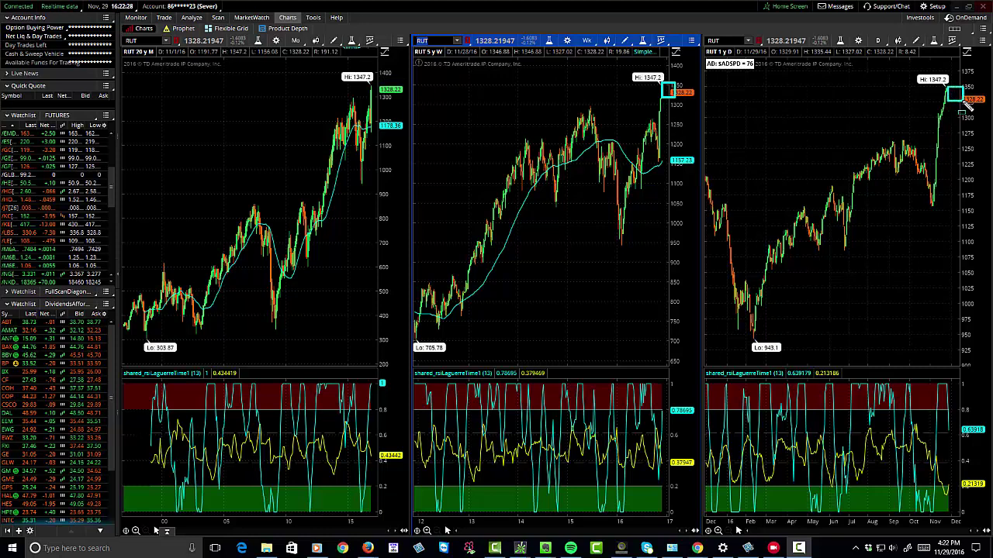